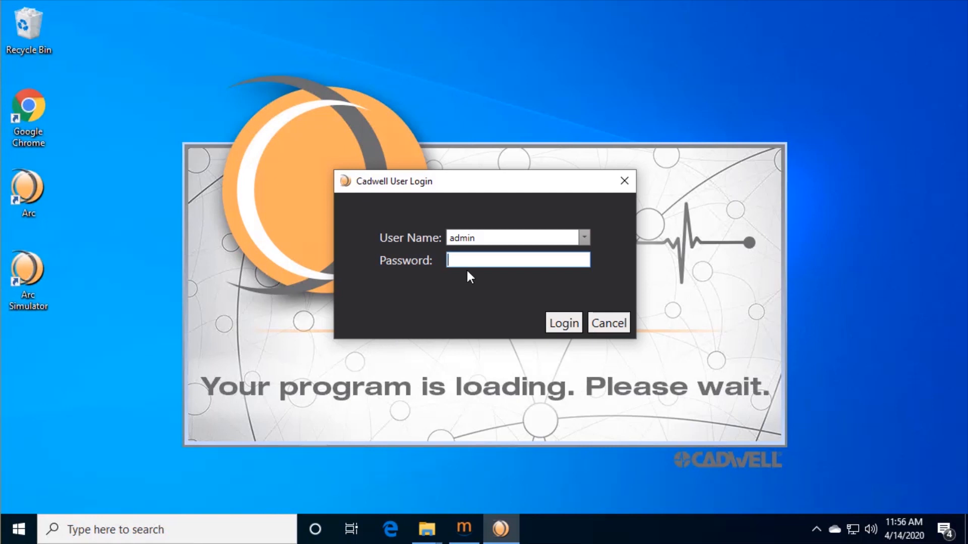
Log in as admin by entering the account password
left_click(461, 259)
type("*****")
key("Return")
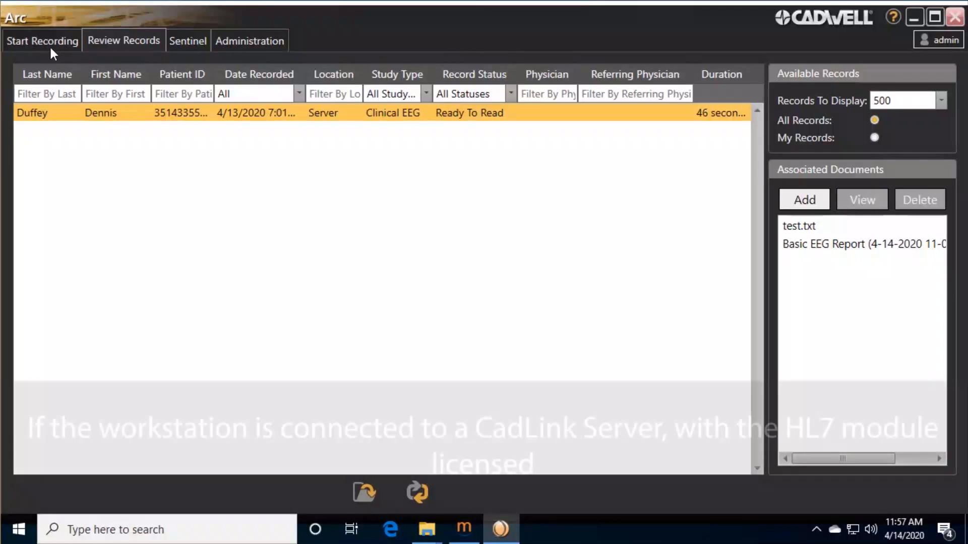
Refresh the scheduled appointments for starting a recording and select the existing patient's appointment dated 10/3/2016
left_click(49, 44)
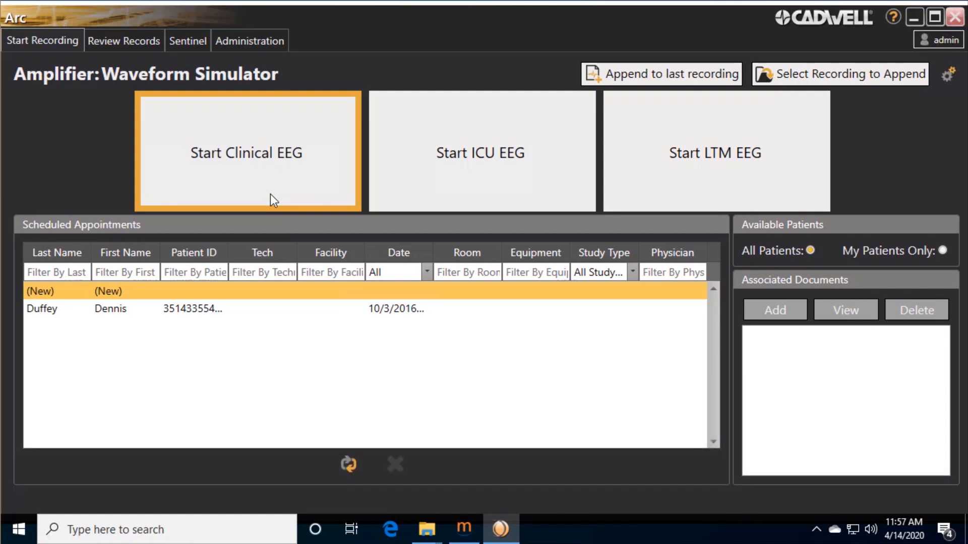
left_click(348, 464)
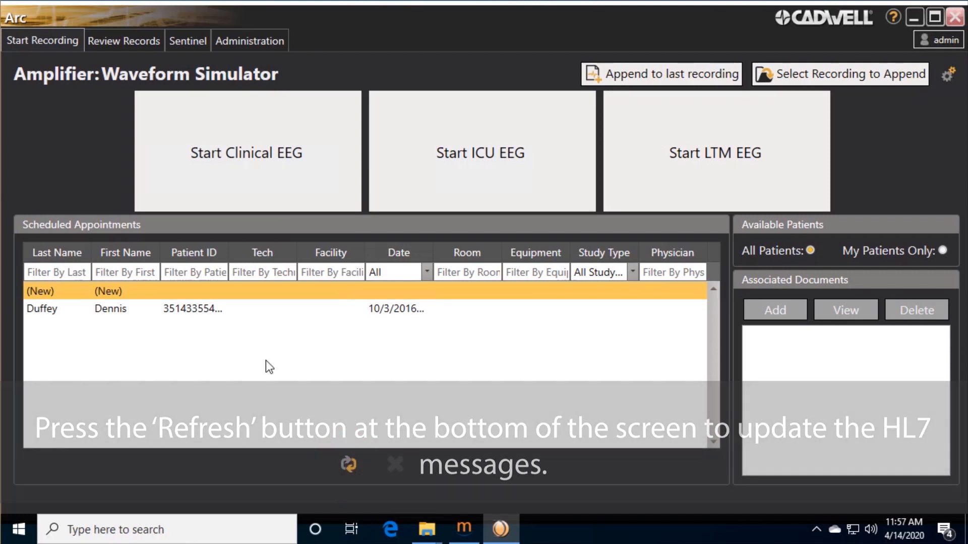
left_click(222, 311)
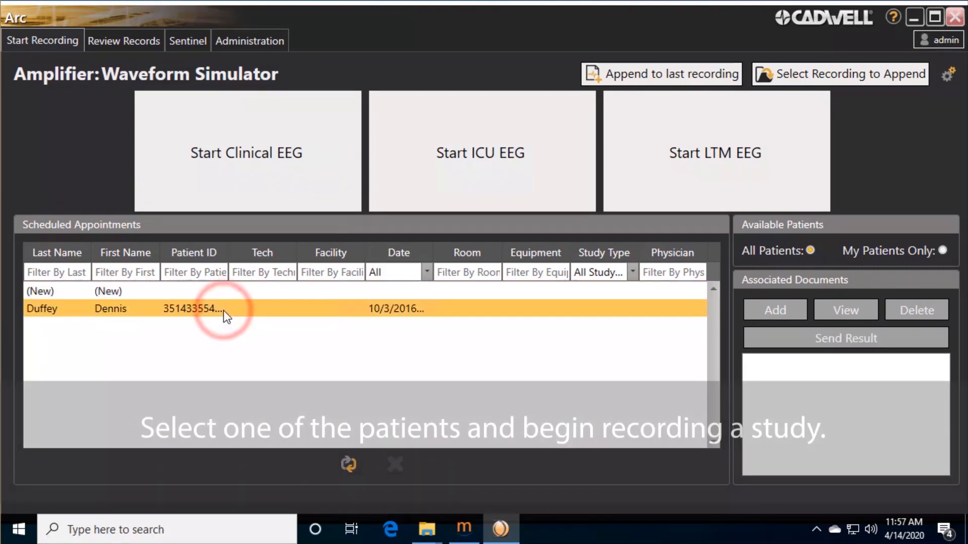
Start a Clinical EEG study for the selected patient, record about 90 seconds of EEG and stop the recording
left_click(246, 174)
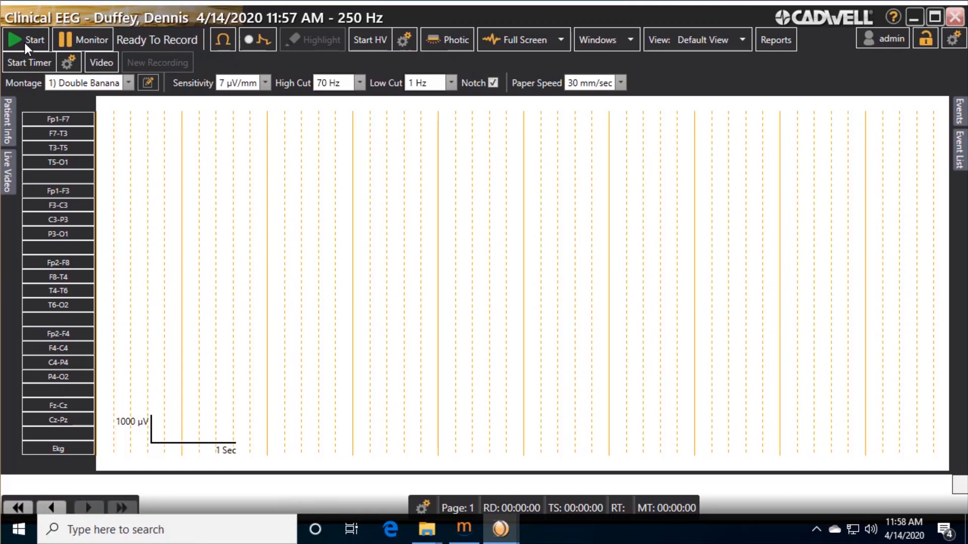
left_click(25, 44)
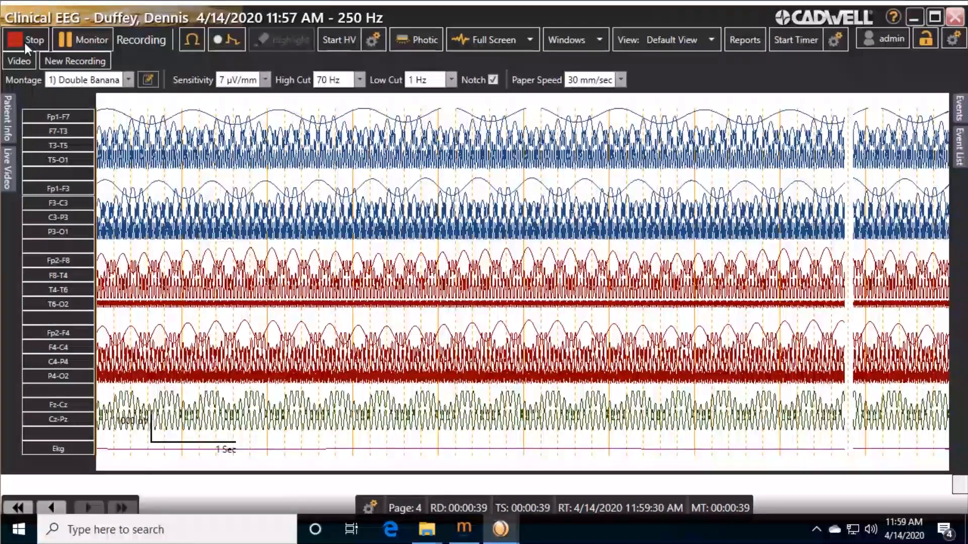
left_click(33, 40)
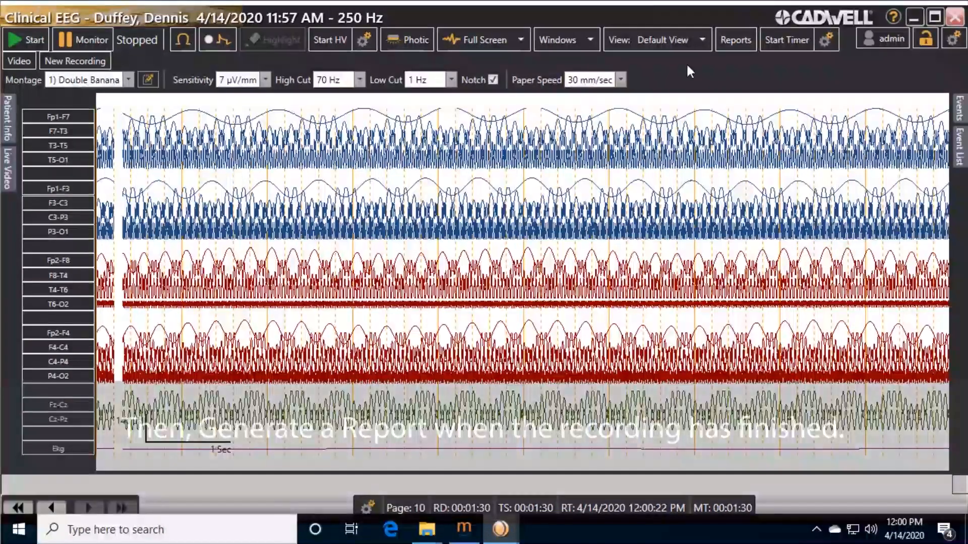
Generate a Basic EEG Report with the Normal EEG impression, then save the report and close it
left_click(728, 42)
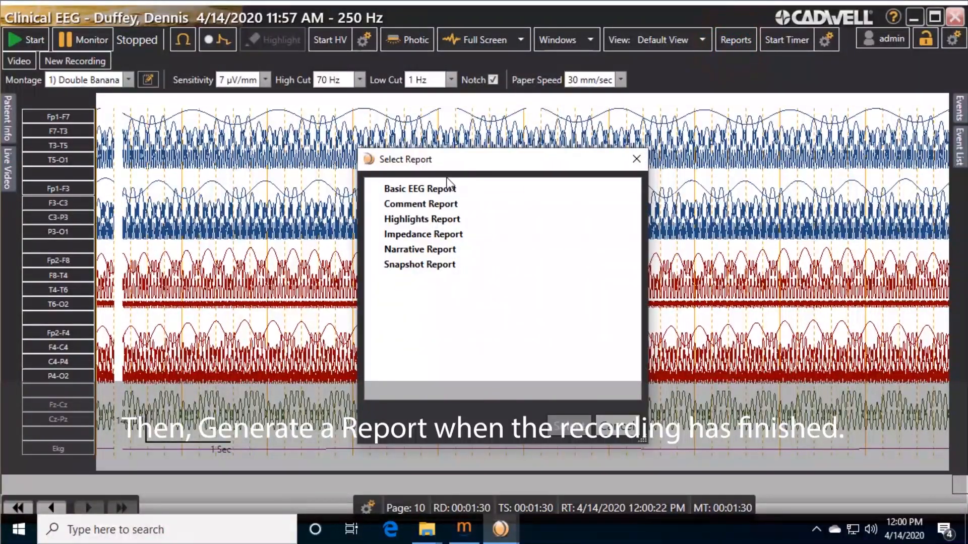
left_click(432, 189)
left_click(565, 425)
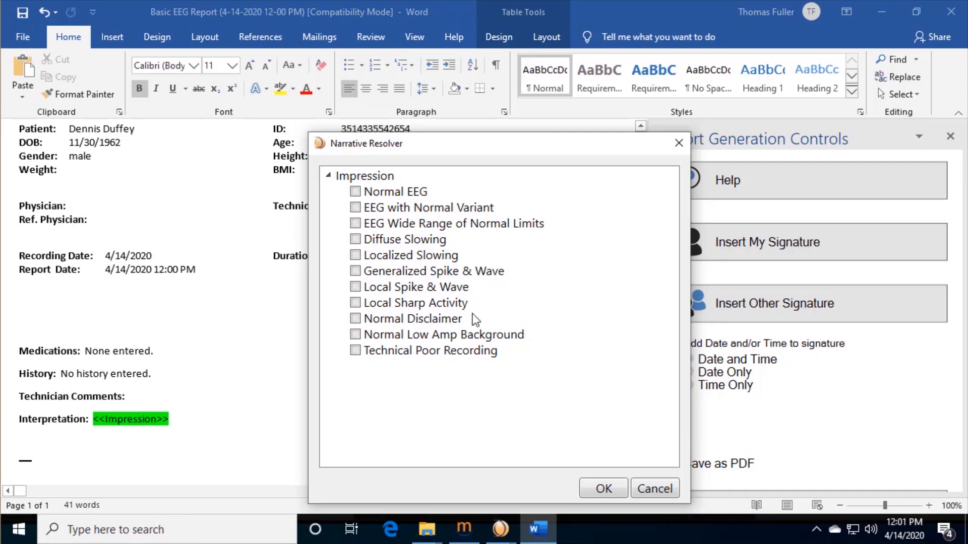
left_click(356, 191)
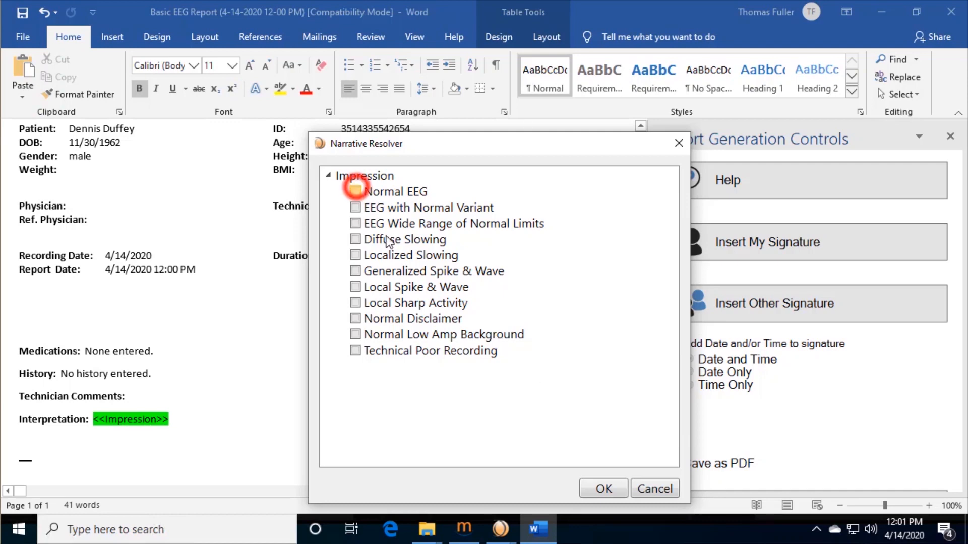
left_click(597, 489)
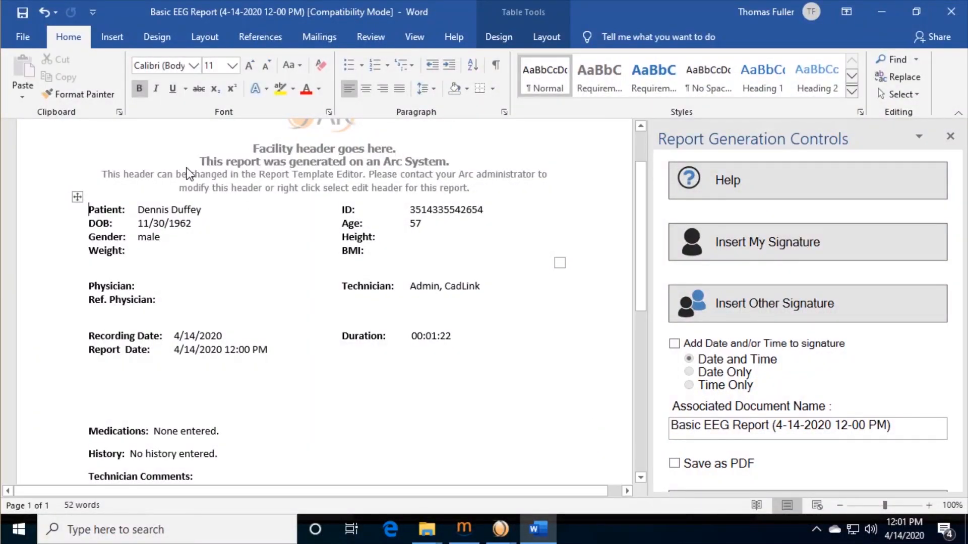
left_click(21, 13)
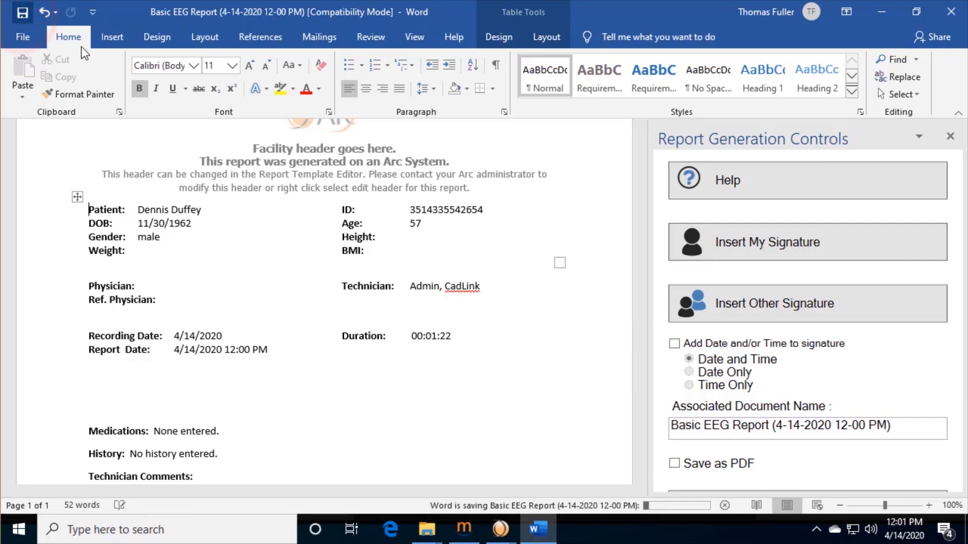
left_click(949, 14)
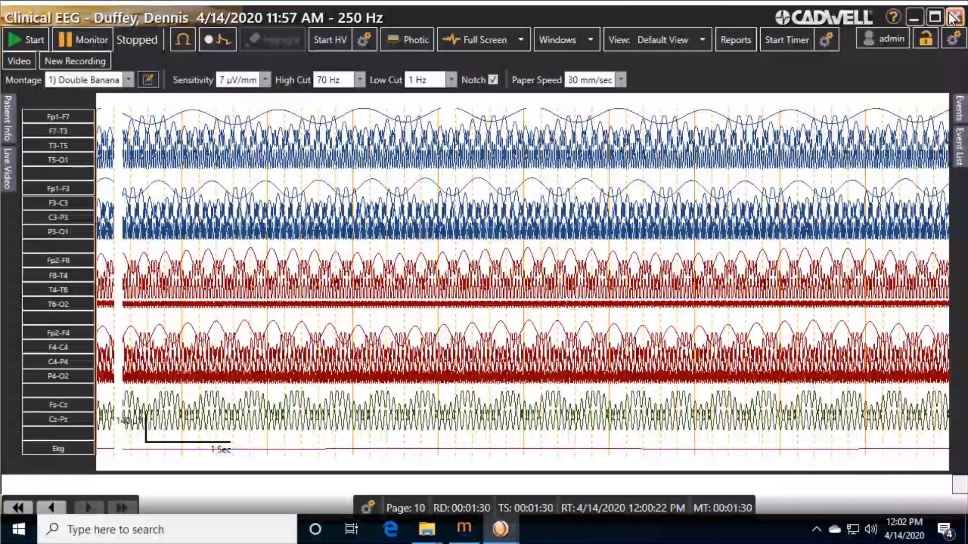
Close the Clinical EEG recording with the record status Ready To Read
left_click(952, 17)
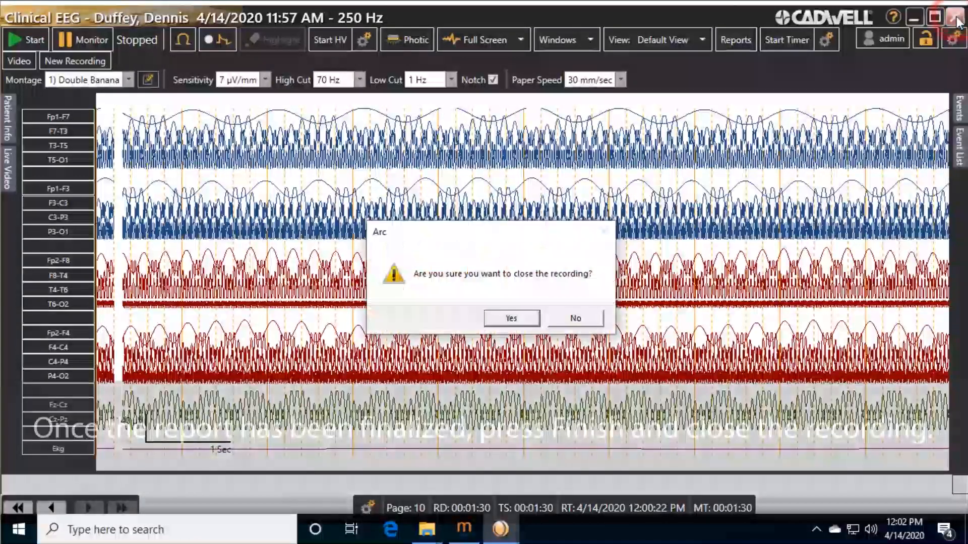
left_click(522, 317)
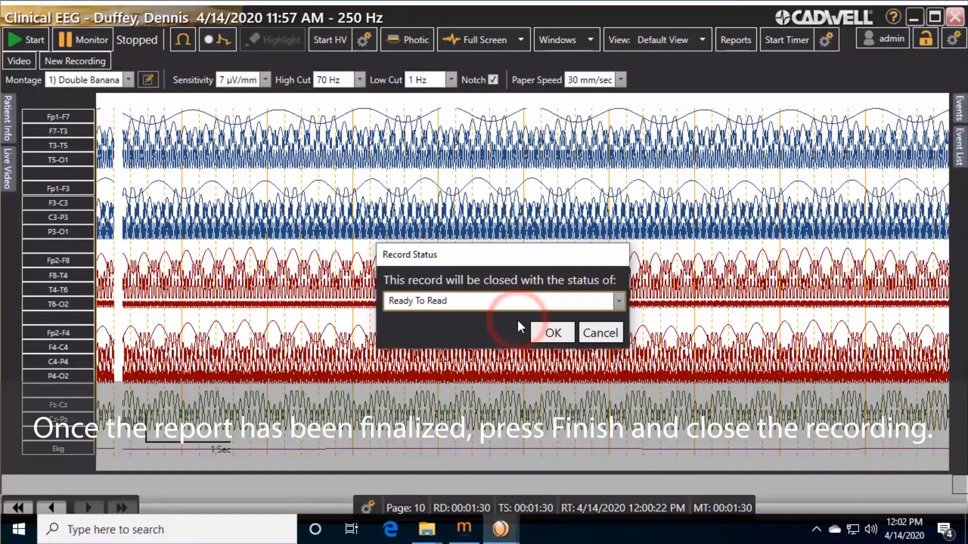
left_click(551, 333)
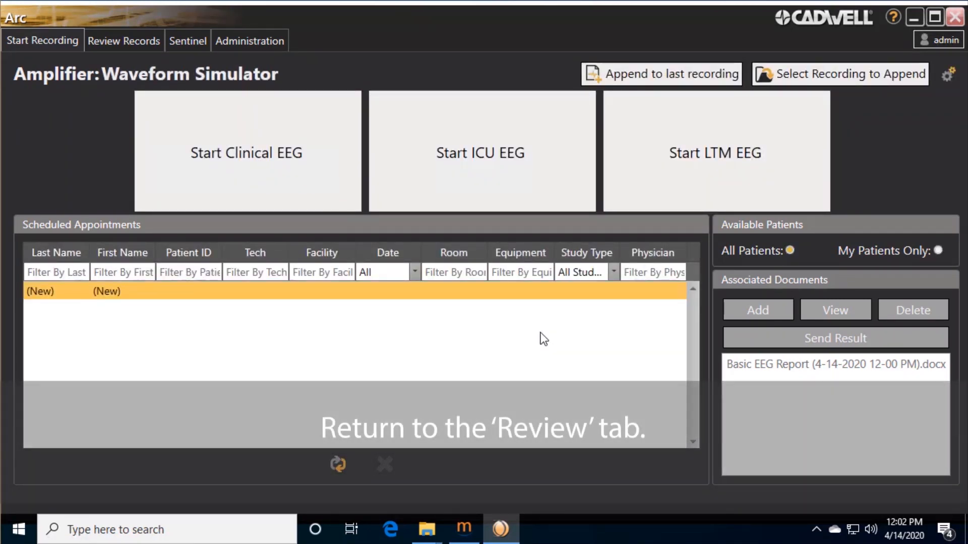
Send the Basic EEG Report of the 4/14/2020 record as a result from the records list
left_click(135, 42)
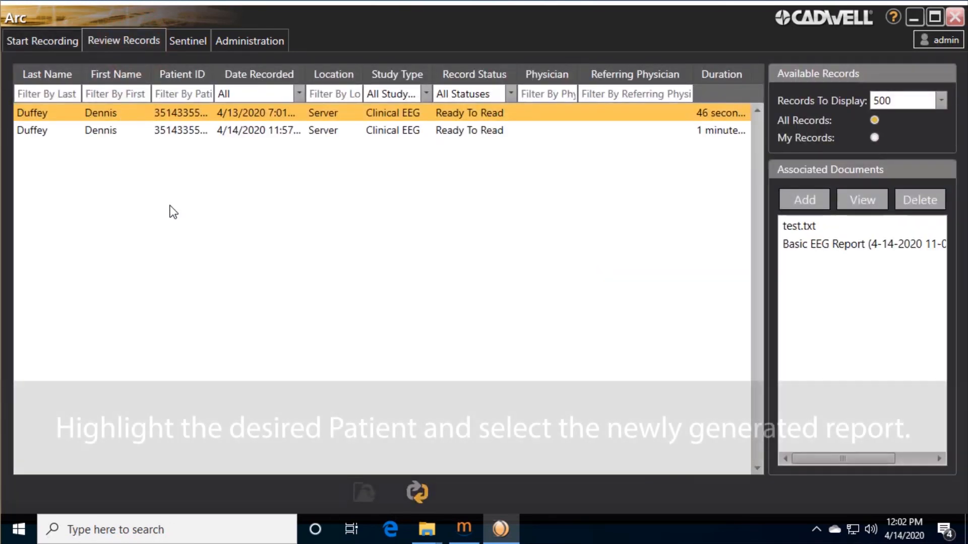
left_click(187, 132)
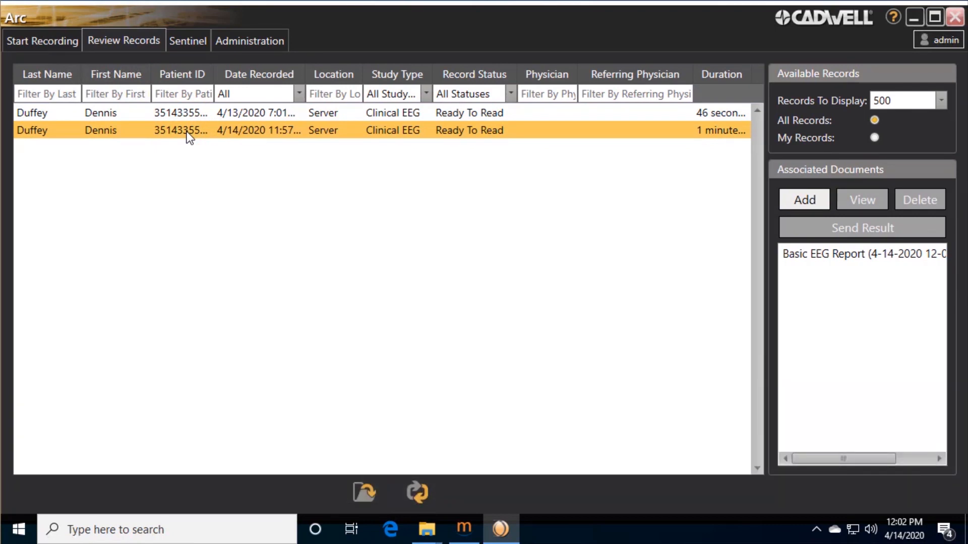
left_click(838, 260)
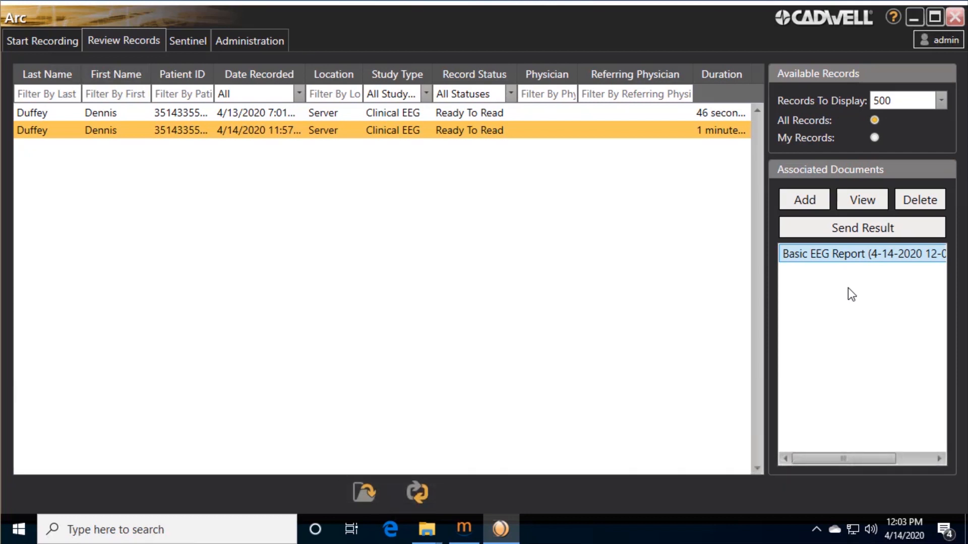
left_click(856, 227)
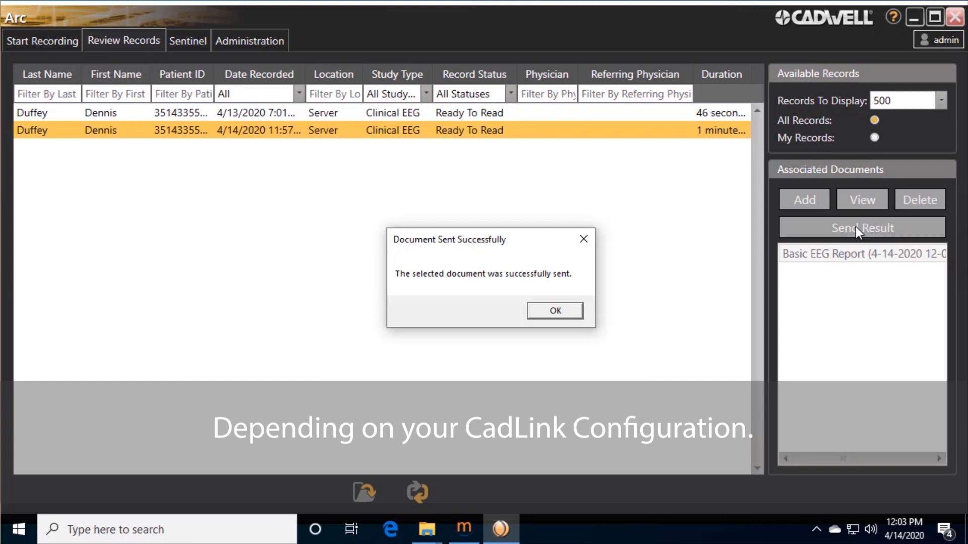
left_click(568, 312)
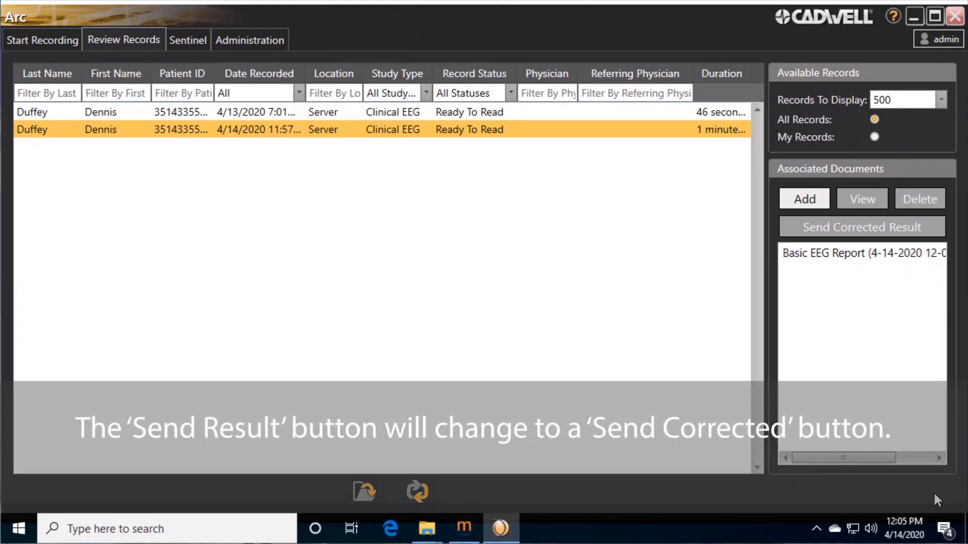
Open the sent Basic EEG Report, add the line "Corrected Report" below the interpretation, and save and close it
left_click(818, 257)
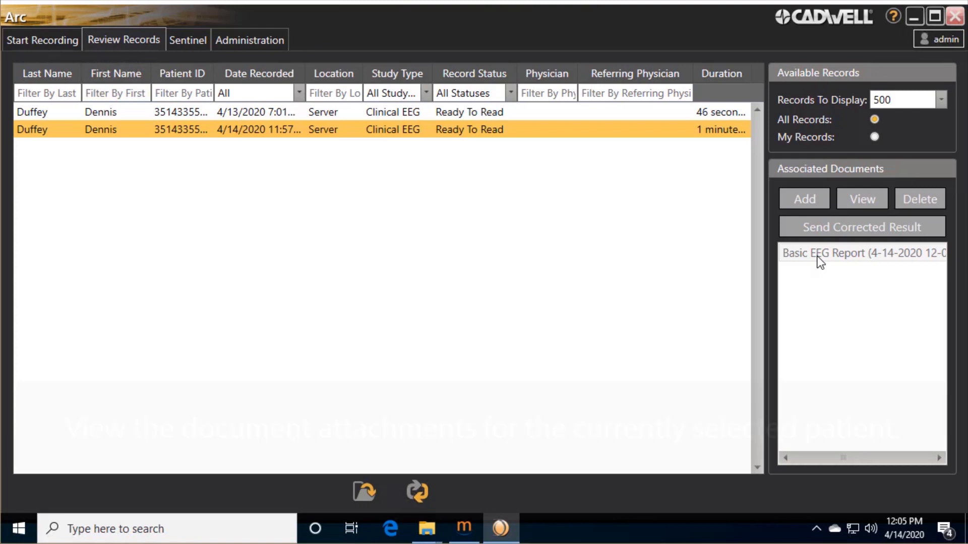
double_click(819, 253)
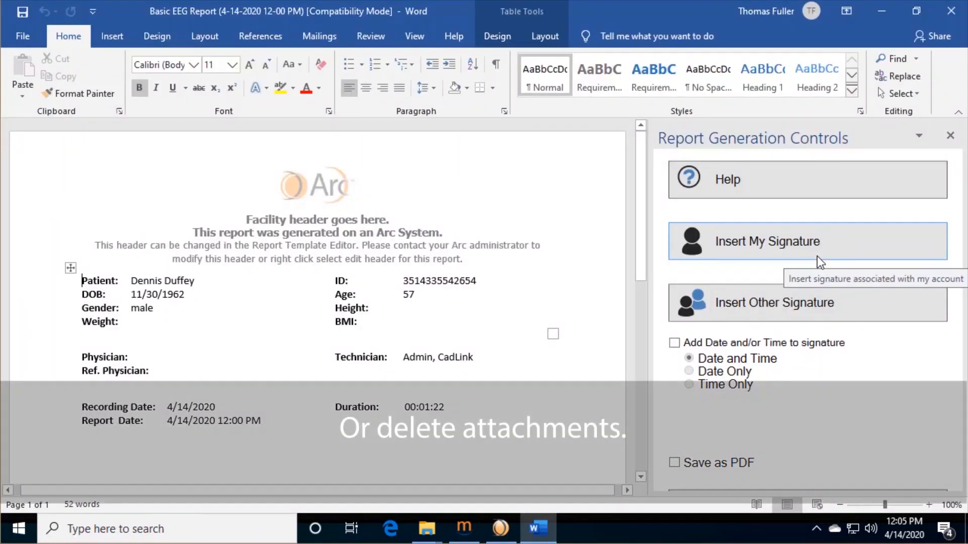
scroll(485, 294, "down", 3)
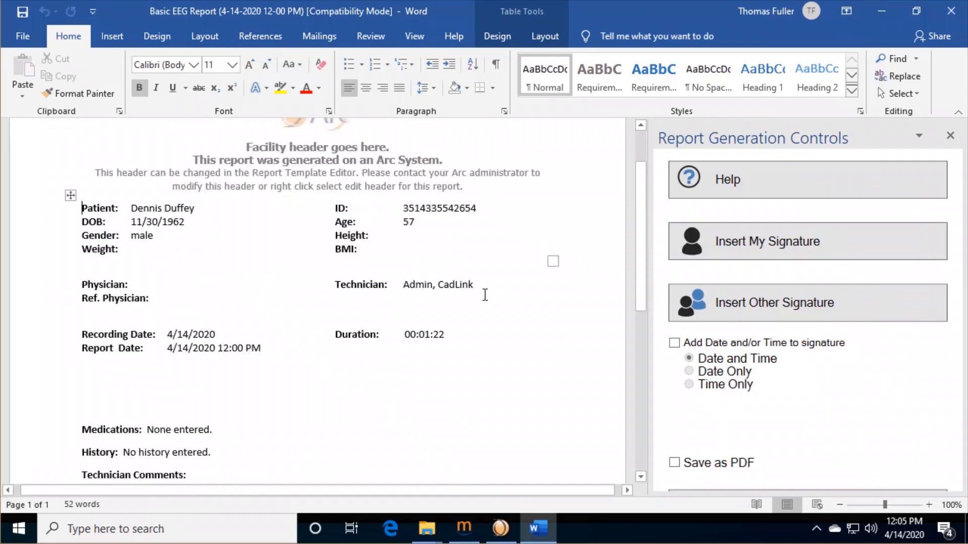
scroll(460, 346, "down", 9)
left_click(232, 292)
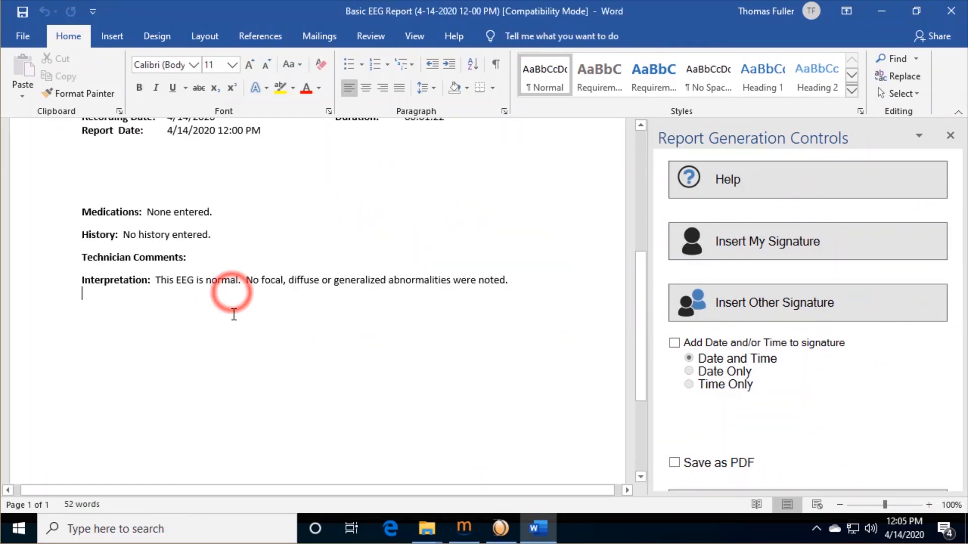
key("Return")
type("Correct")
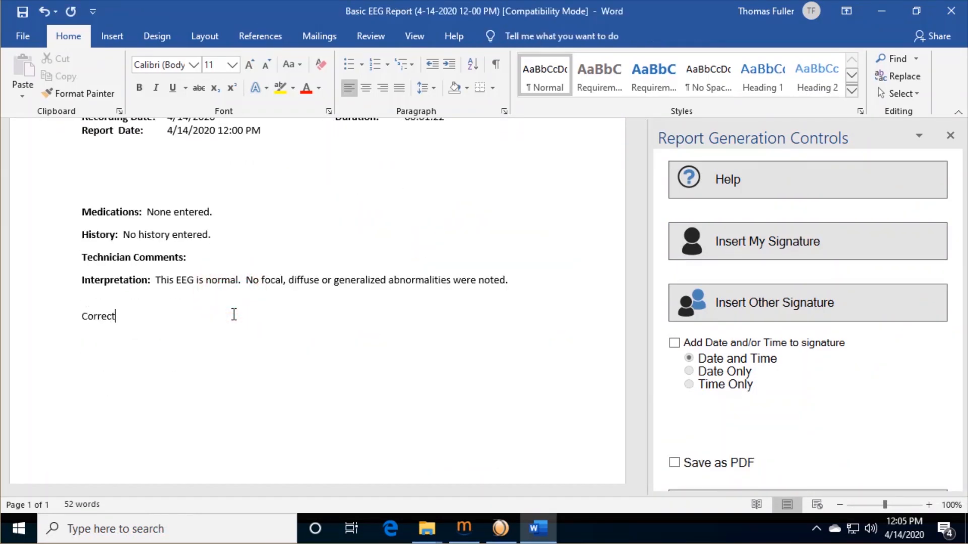
type("ed Report")
left_click(957, 14)
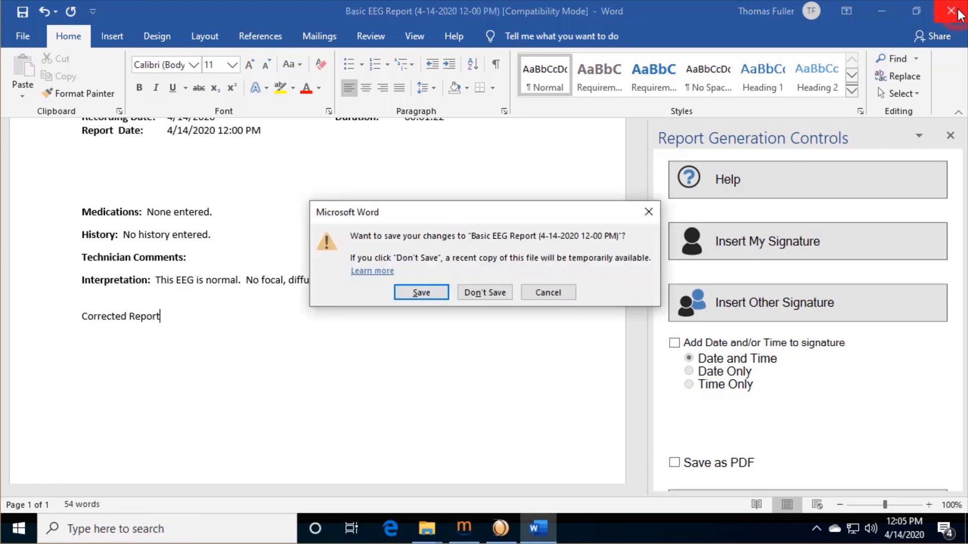
left_click(421, 292)
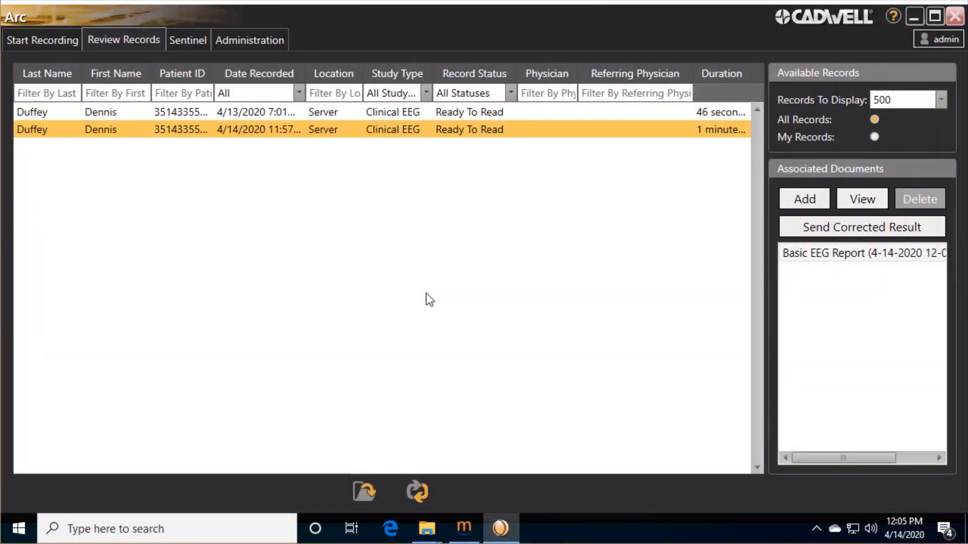
Send the edited Basic EEG Report as a corrected result
left_click(835, 255)
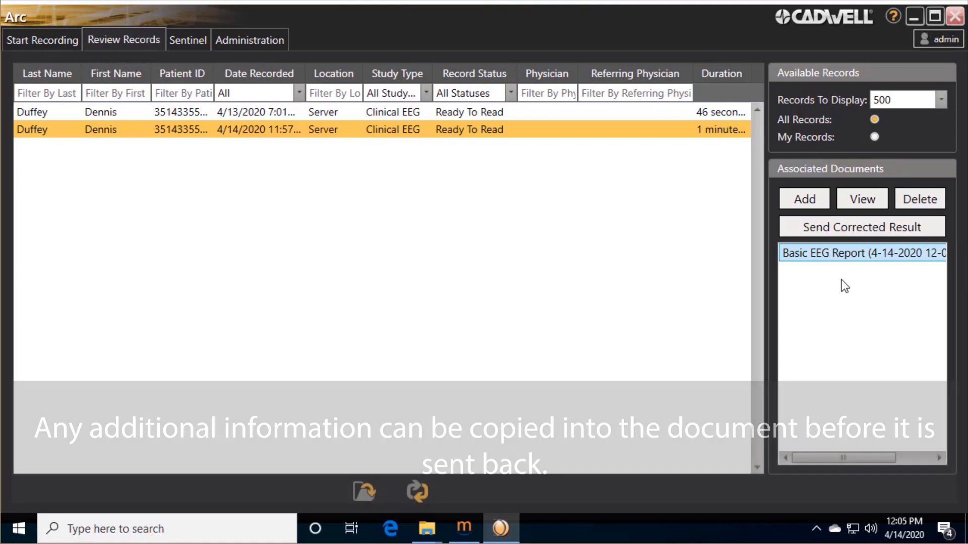
left_click(861, 230)
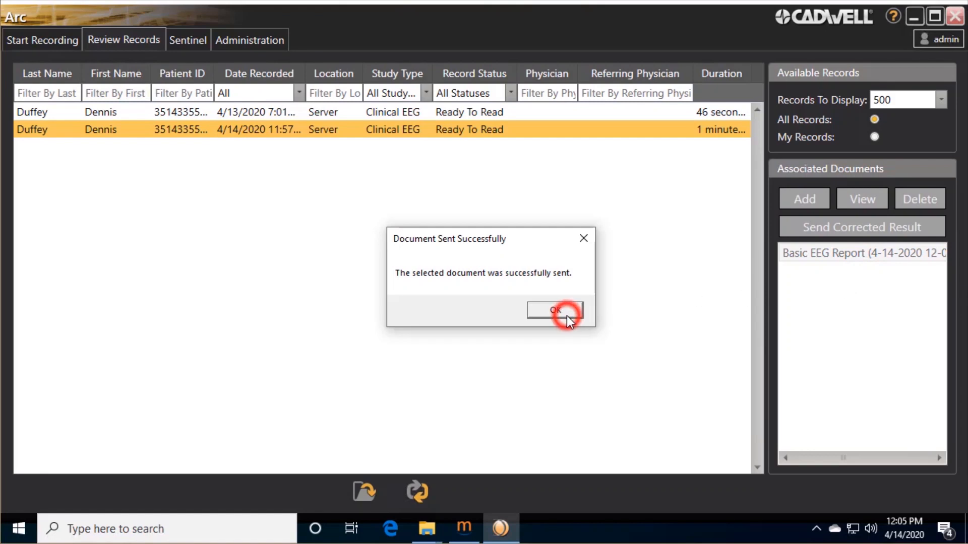
left_click(556, 309)
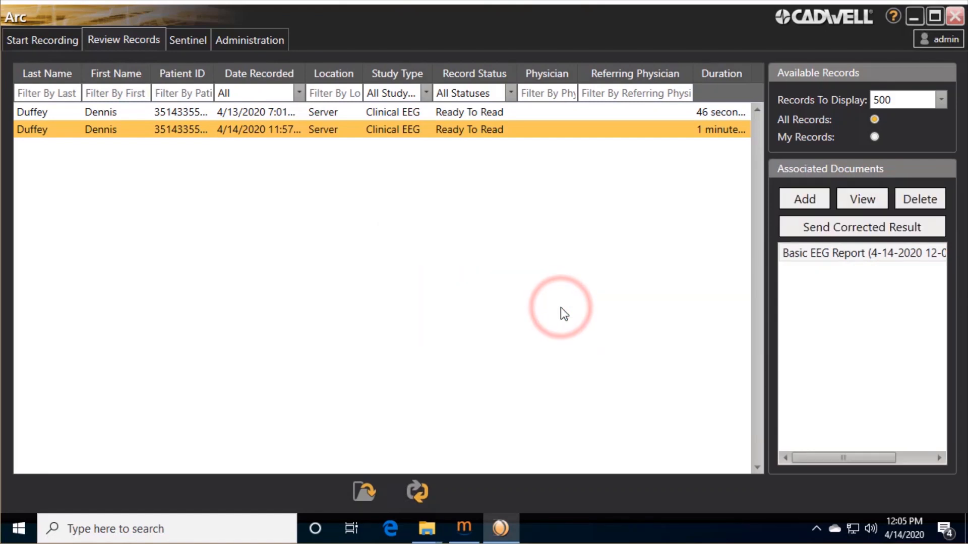